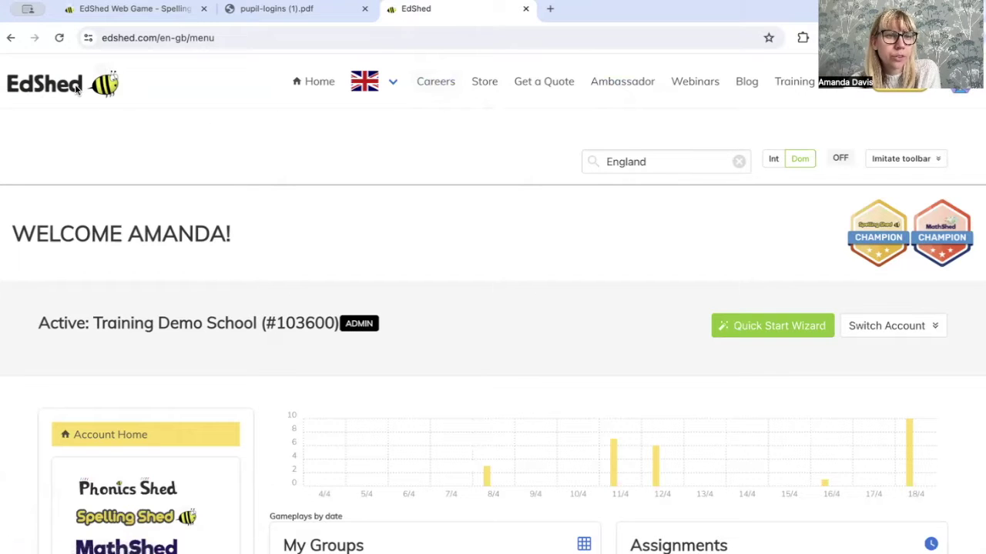
Step: Go to the school's Assignments page from the dashboard sidebar
scroll(338, 165, down, 5)
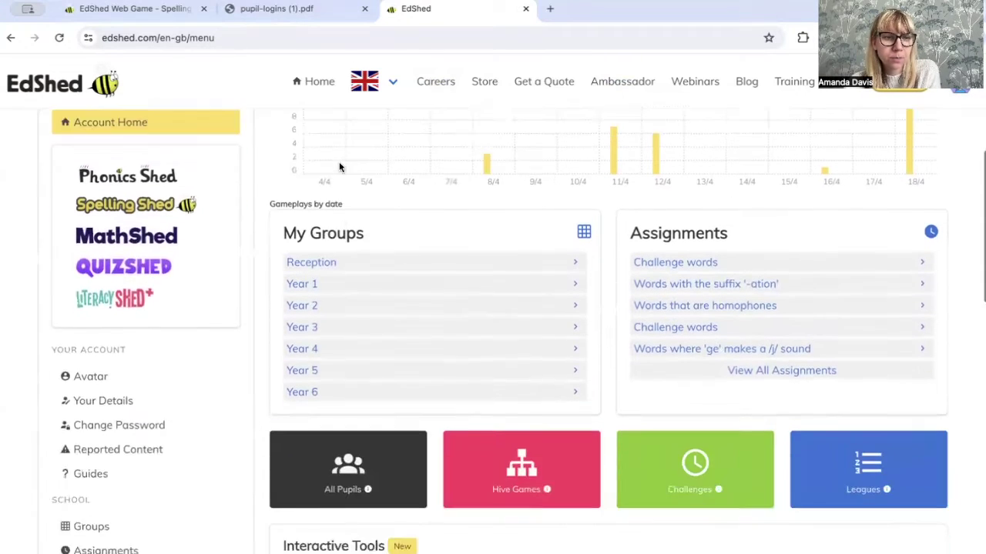
scroll(339, 167, down, 1)
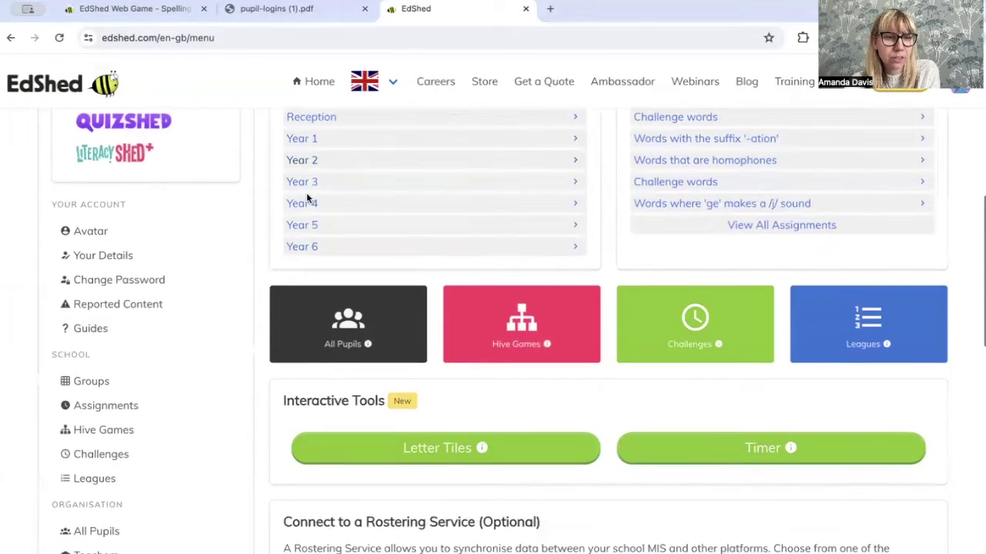
click(116, 404)
Step: Start a new single assignment and title it 'Assignment DEMO'
scroll(343, 387, down, 1)
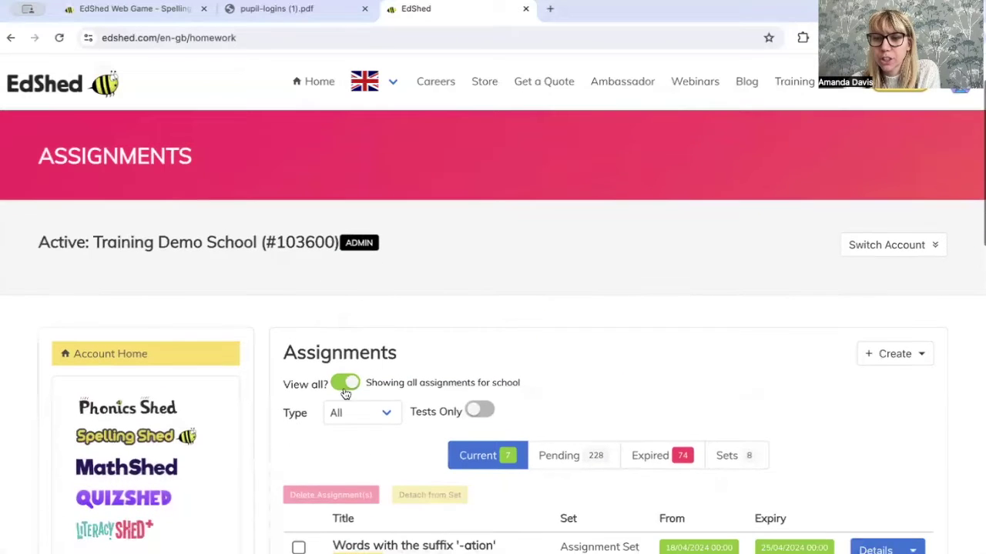
click(878, 354)
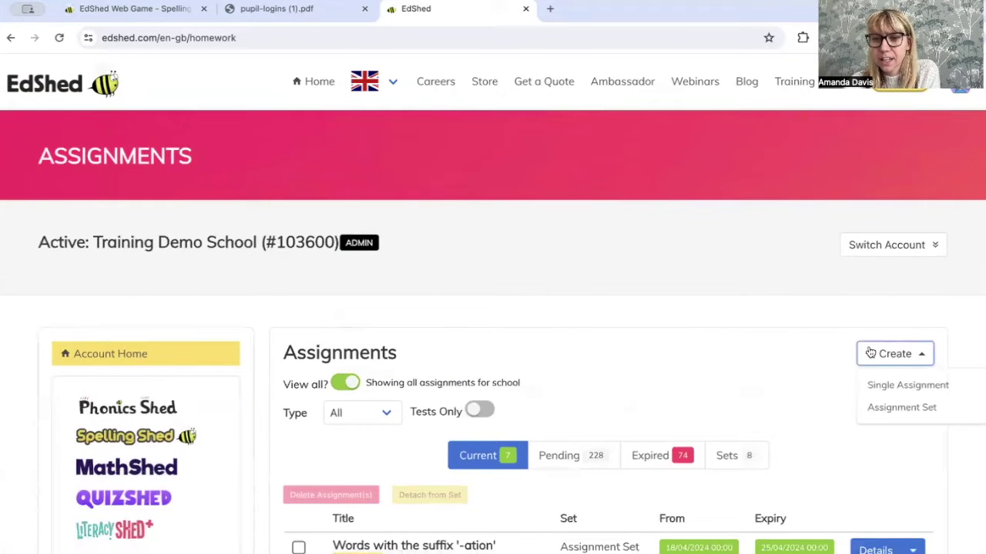
click(874, 387)
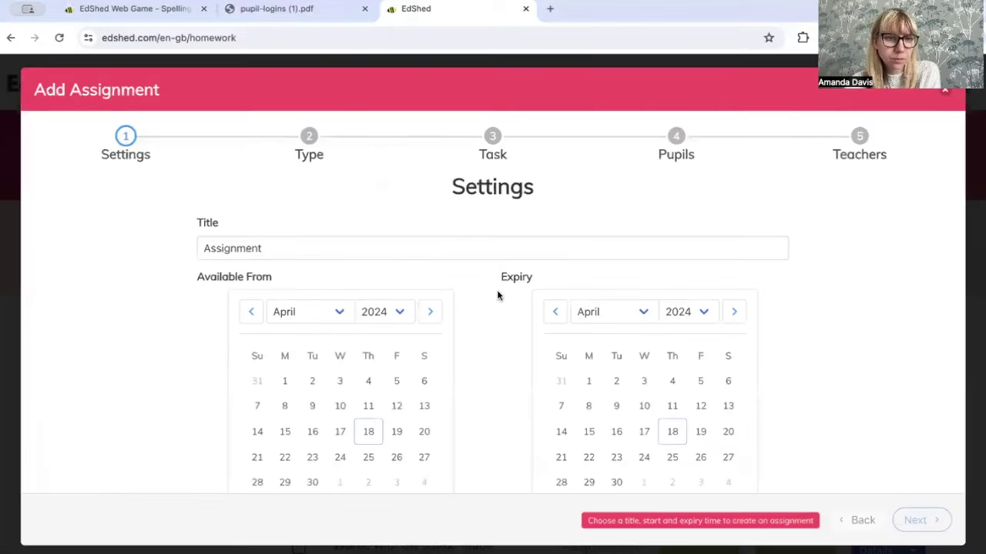
click(304, 243)
text(D)
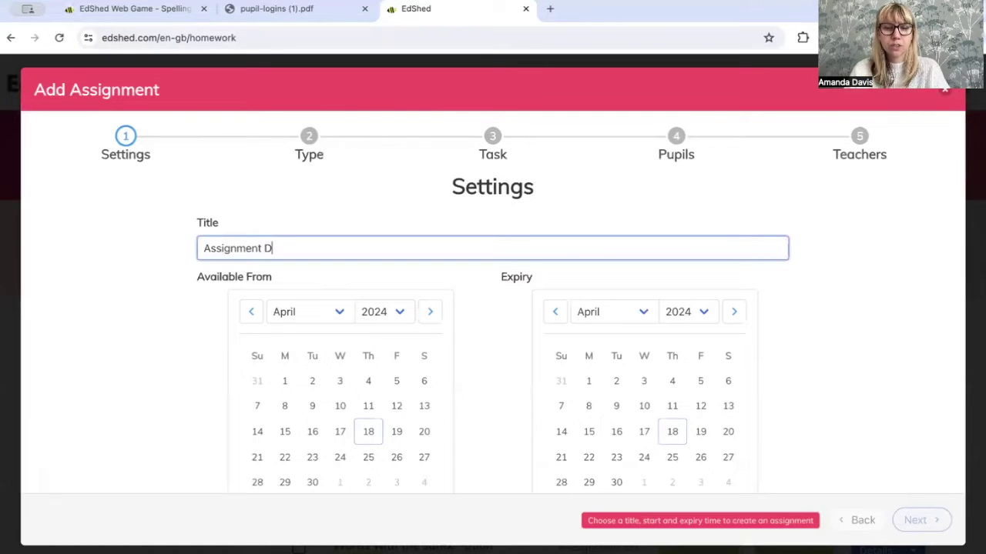
text(EMO)
Step: Make the assignment available from 18 April 2024, expiring 25 April 2024
scroll(397, 375, down, 2)
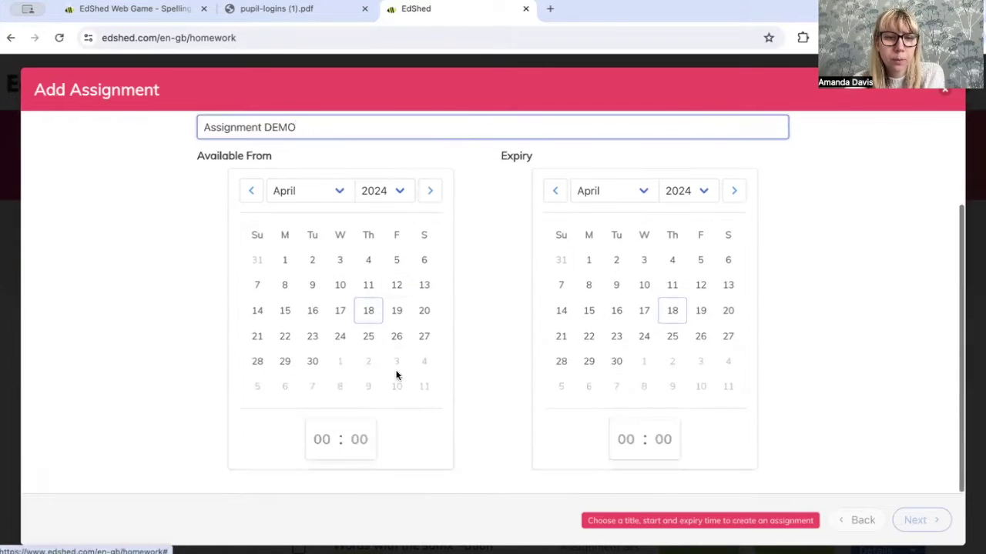
click(368, 311)
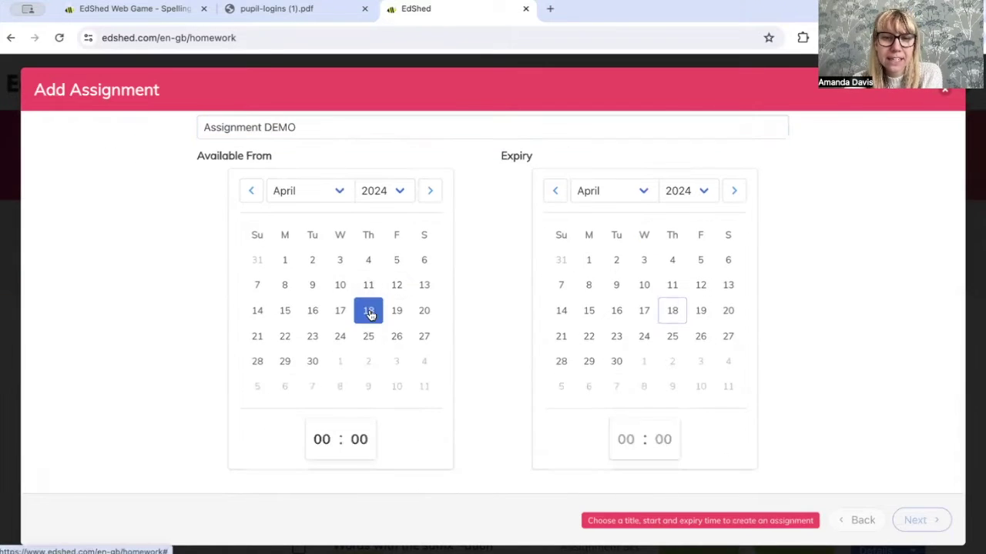
click(673, 337)
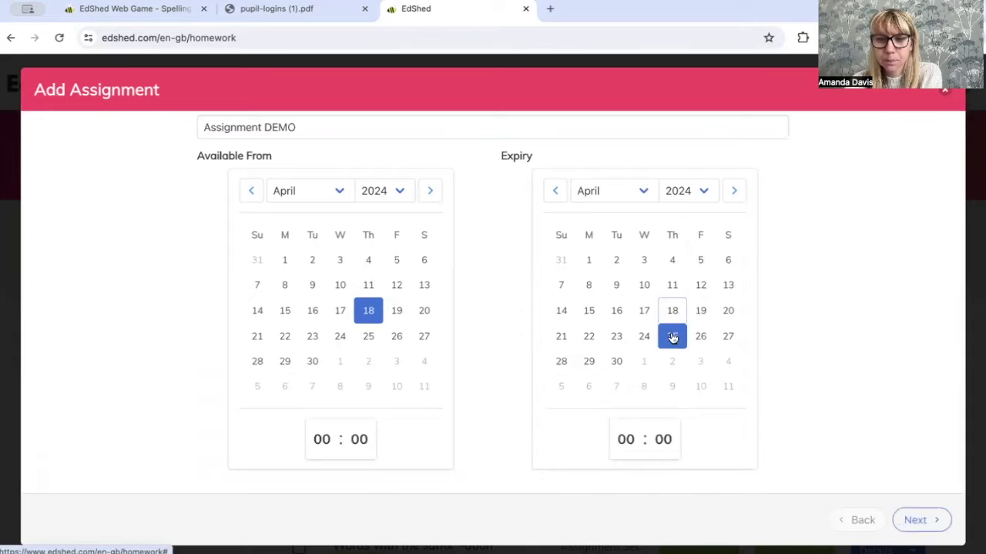
Step: Choose the End of Term Spelling Assessment for Stage 2, Term 2 / Spring
click(916, 521)
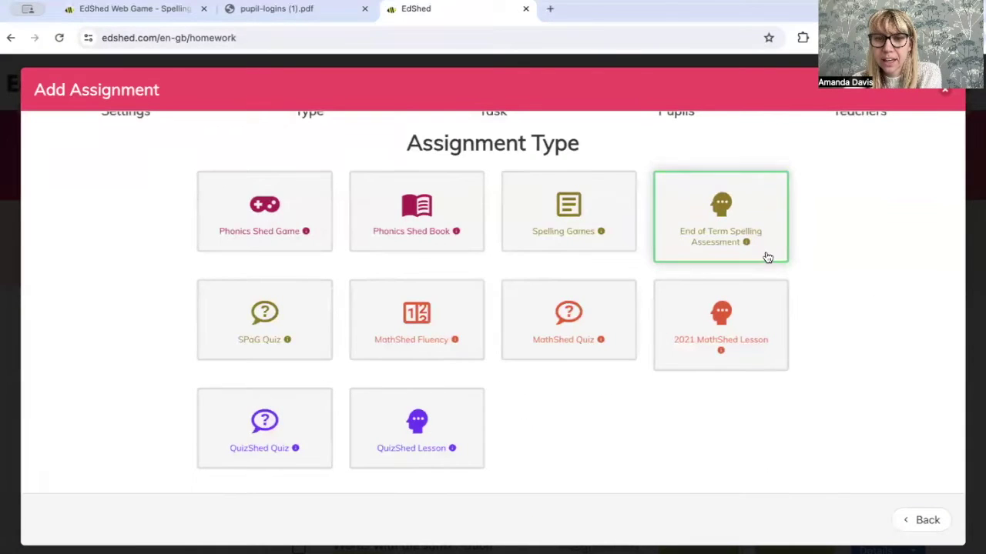
click(722, 207)
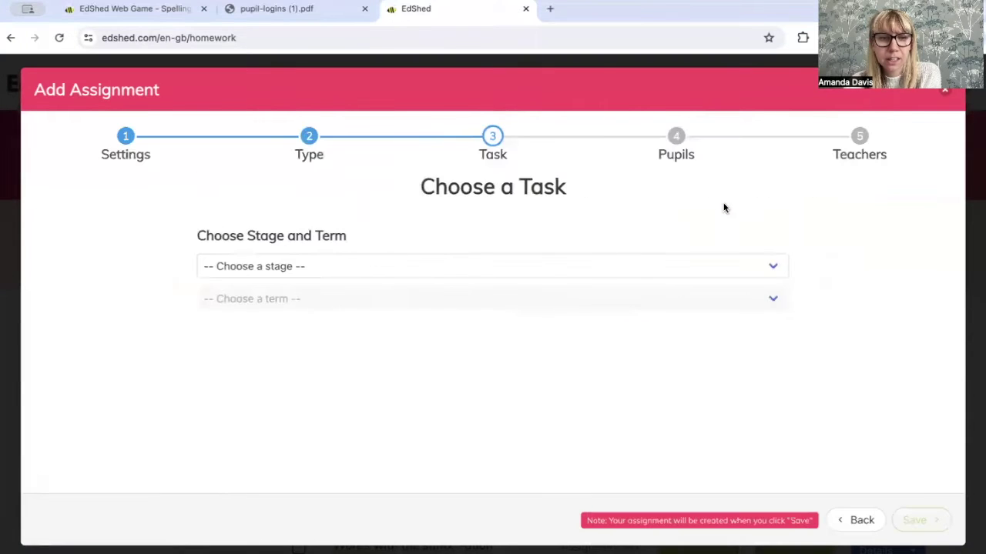
click(280, 275)
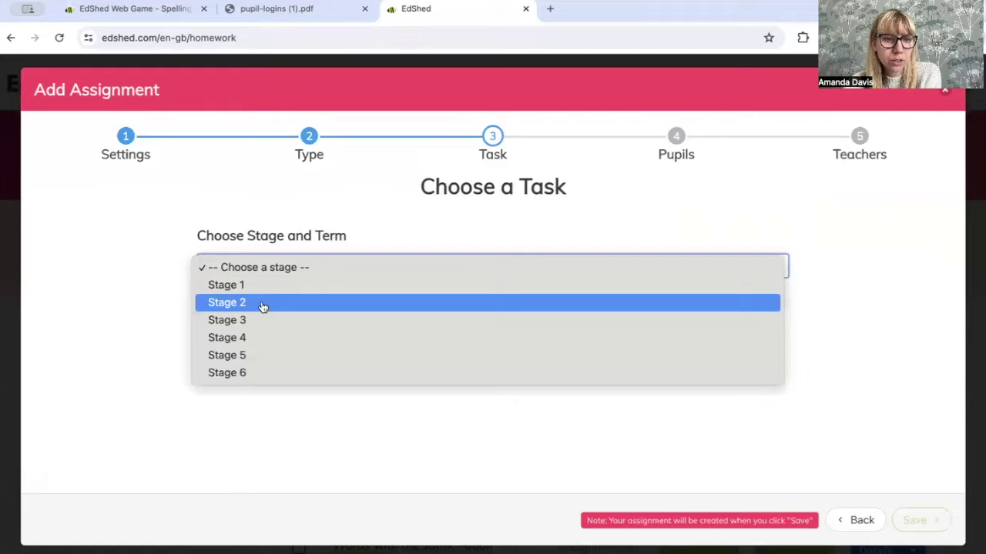
click(263, 308)
click(260, 298)
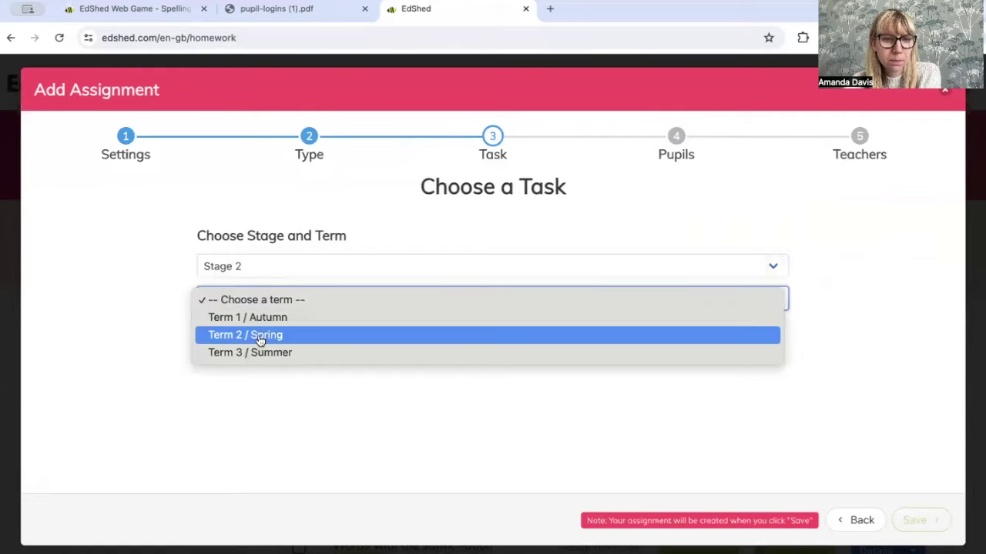
click(260, 339)
Step: Limit pupils' options until the test is completed and save the task settings
scroll(343, 318, down, 1)
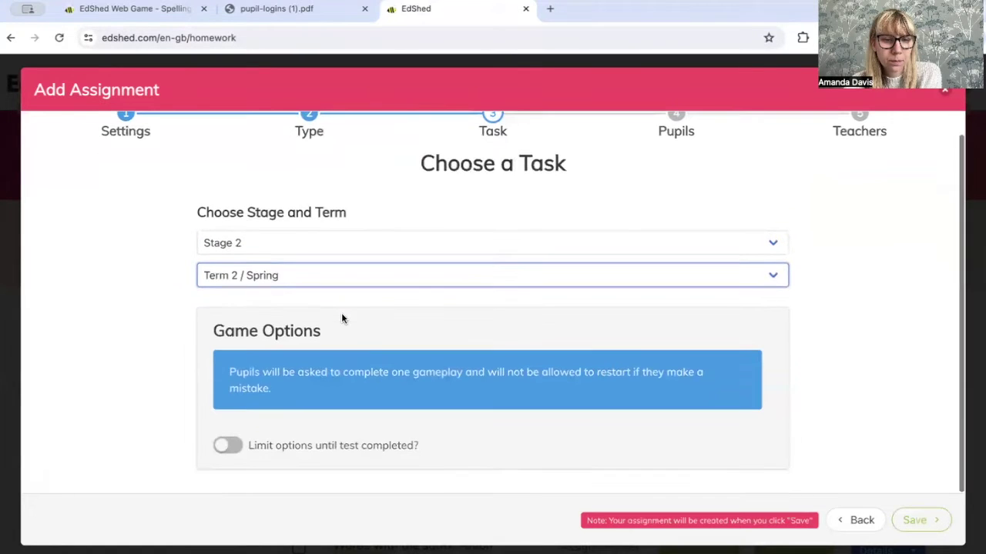
click(229, 449)
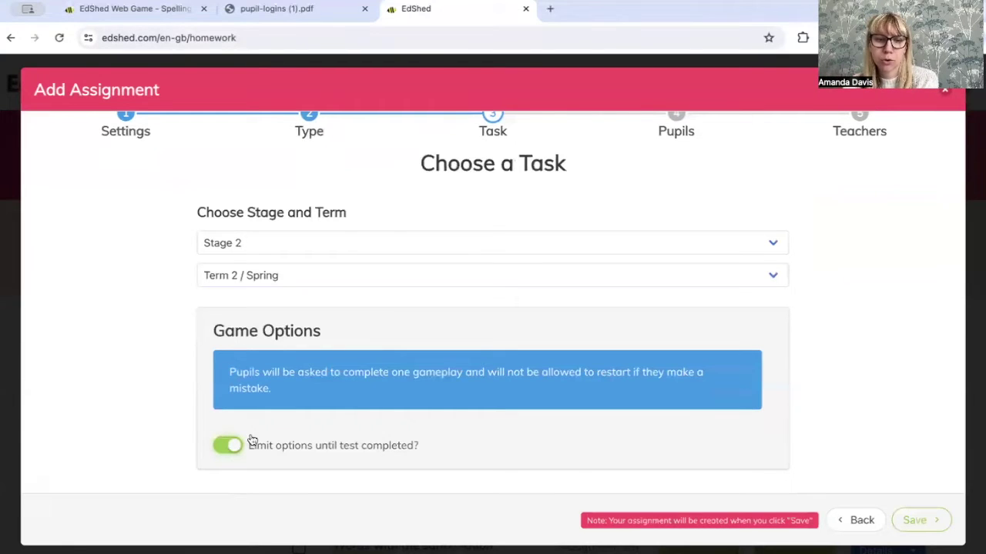
click(915, 520)
Step: Assign it to the whole Year 2 group with Track Group on, then finish the setup
click(126, 205)
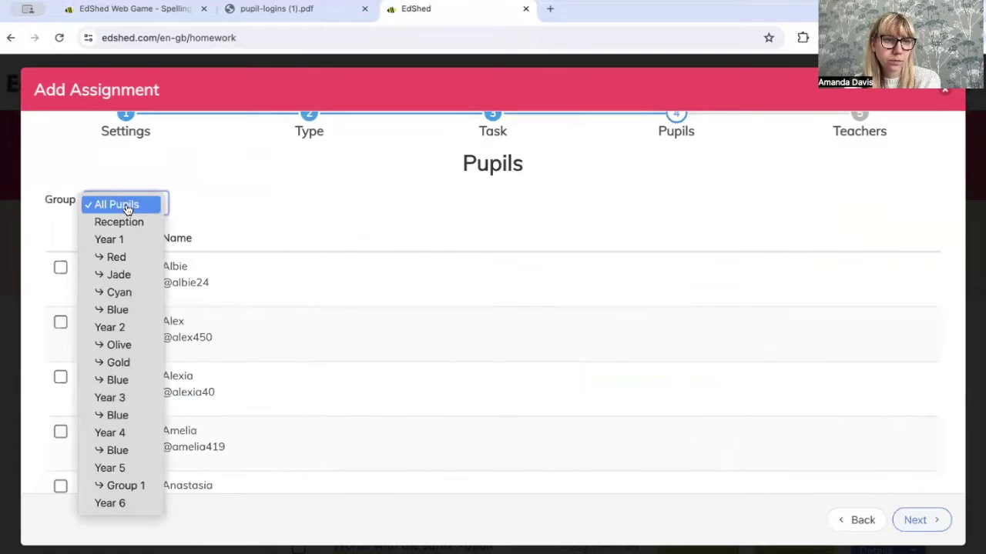
click(111, 327)
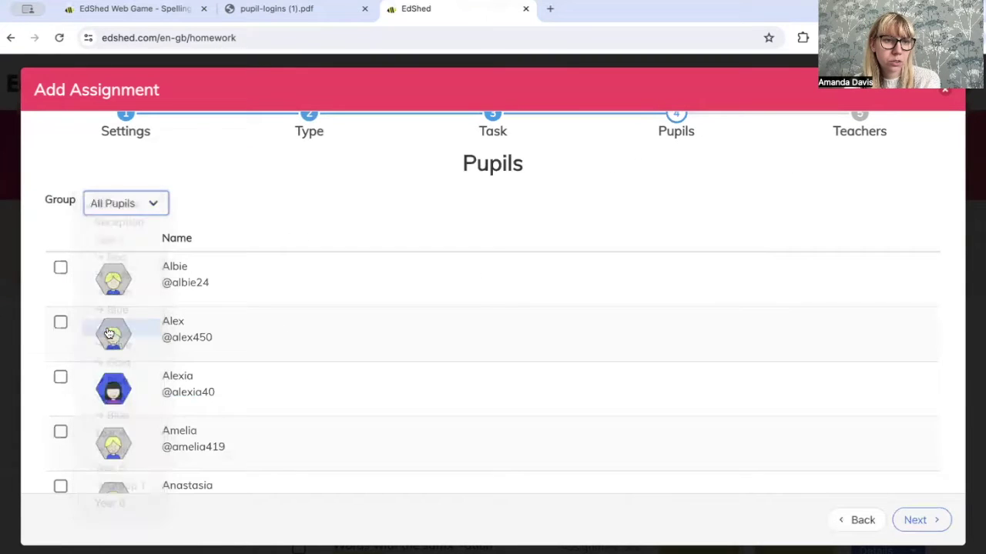
click(192, 207)
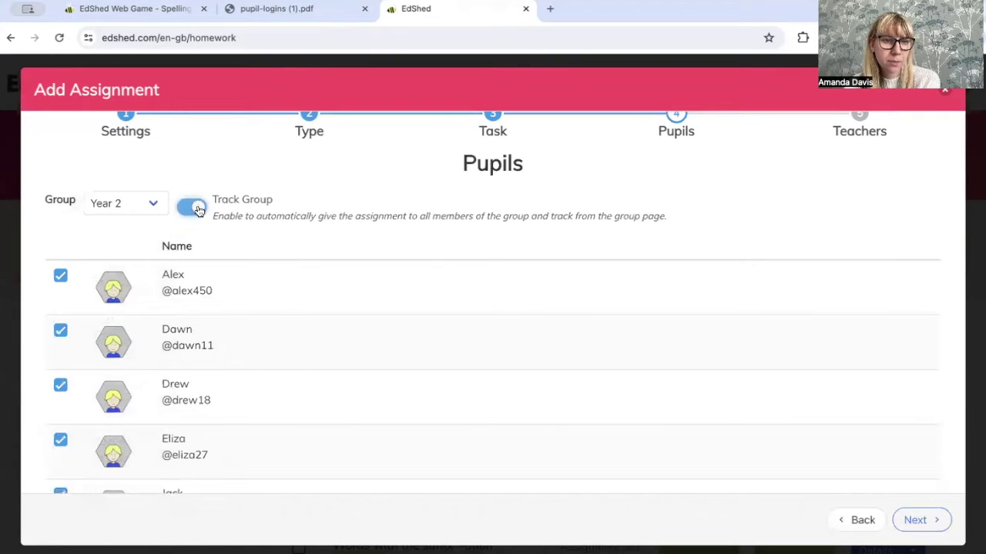
click(918, 521)
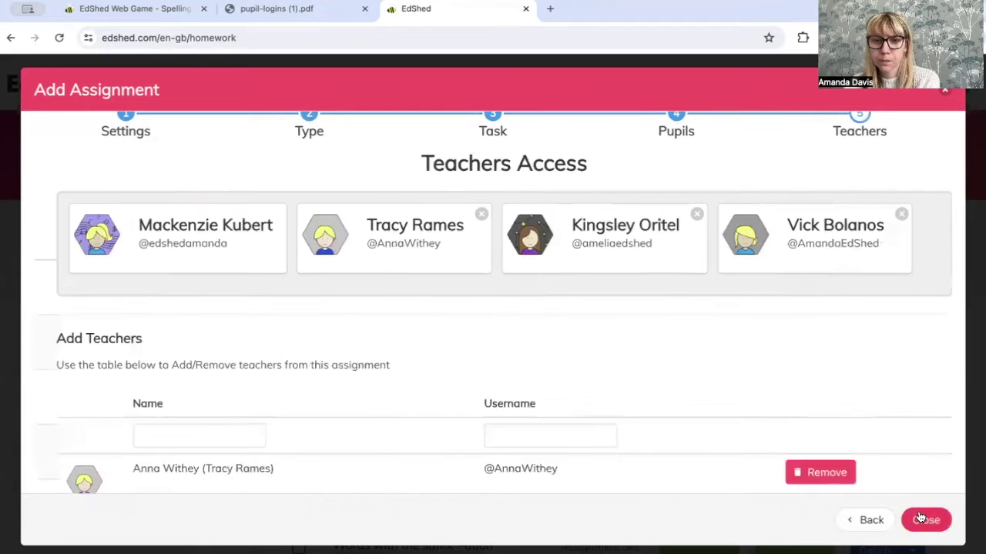
click(924, 521)
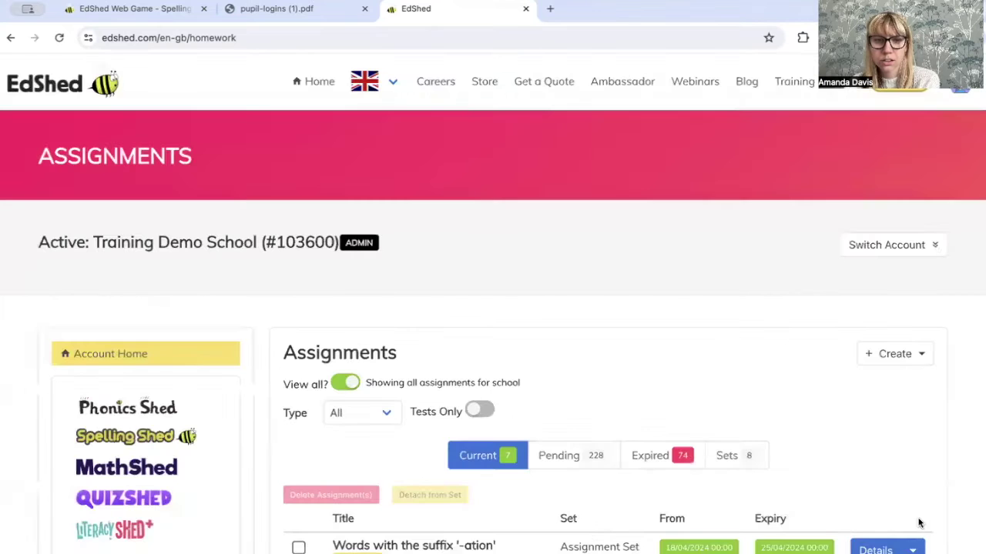
Step: Open End of Term Assessment DEMO details and view each pupil's status and score out of 27
scroll(661, 429, down, 3)
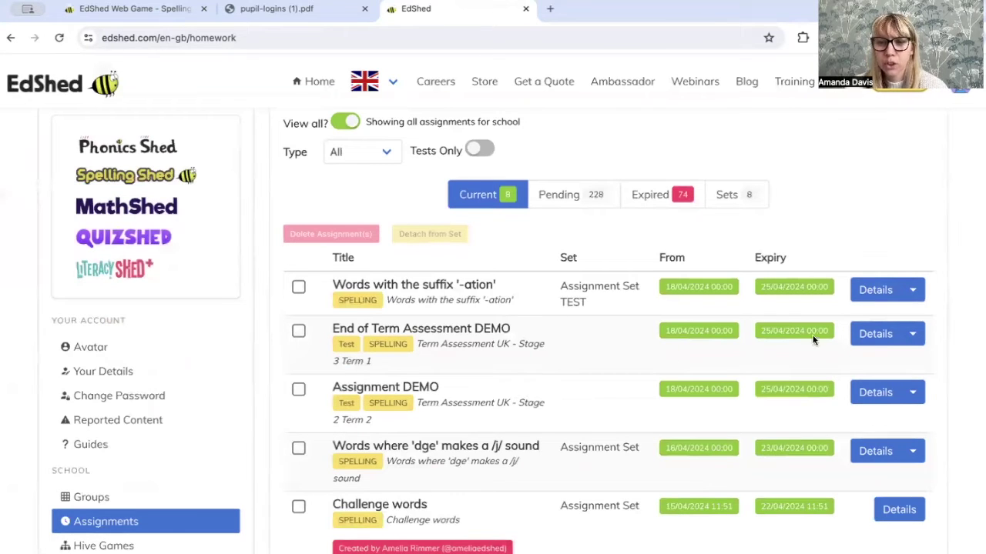
click(875, 333)
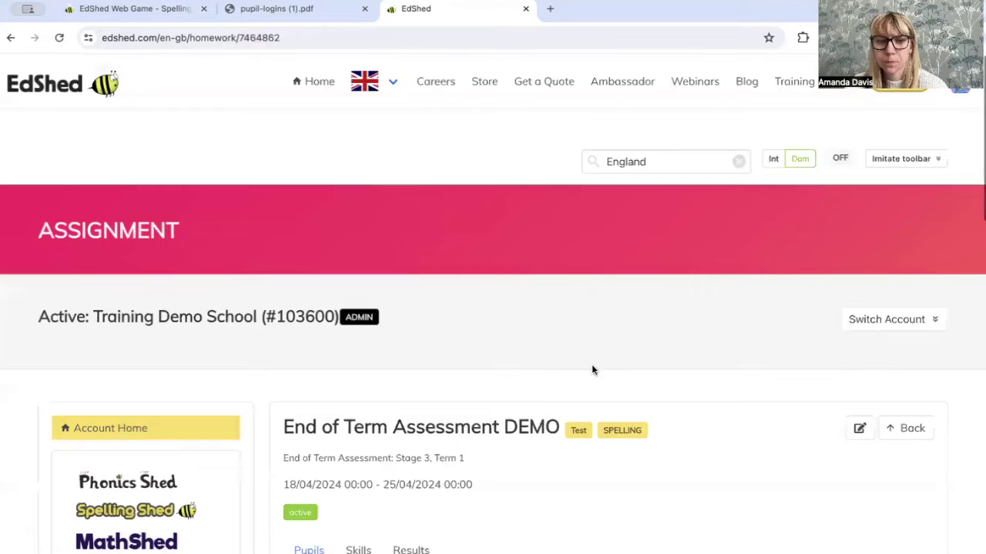
scroll(539, 365, down, 1)
scroll(495, 366, down, 5)
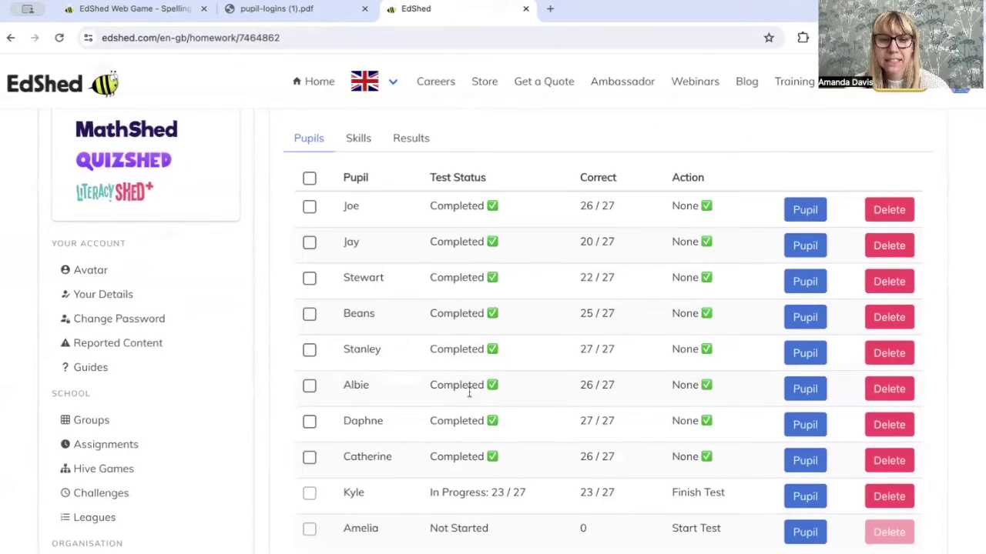
scroll(466, 426, down, 1)
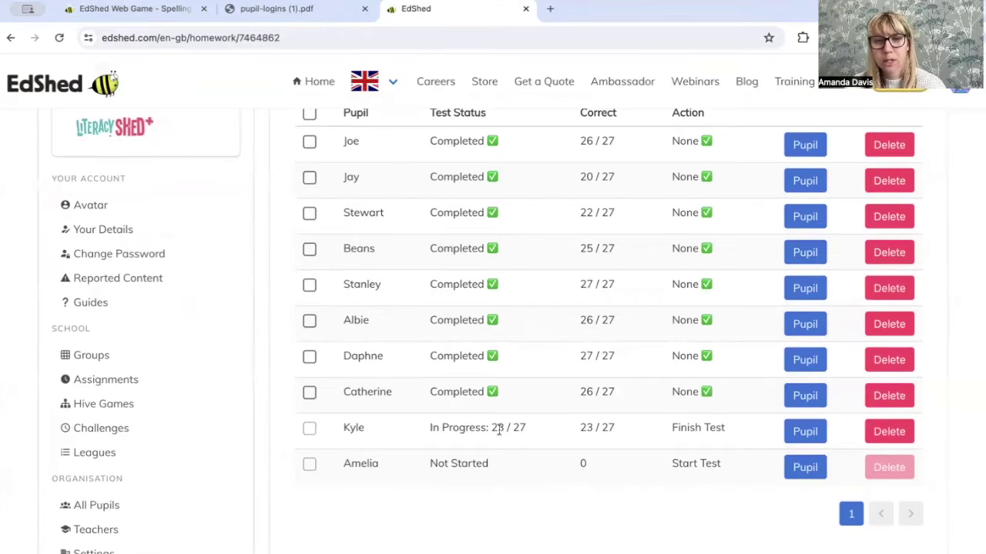
scroll(498, 429, up, 1)
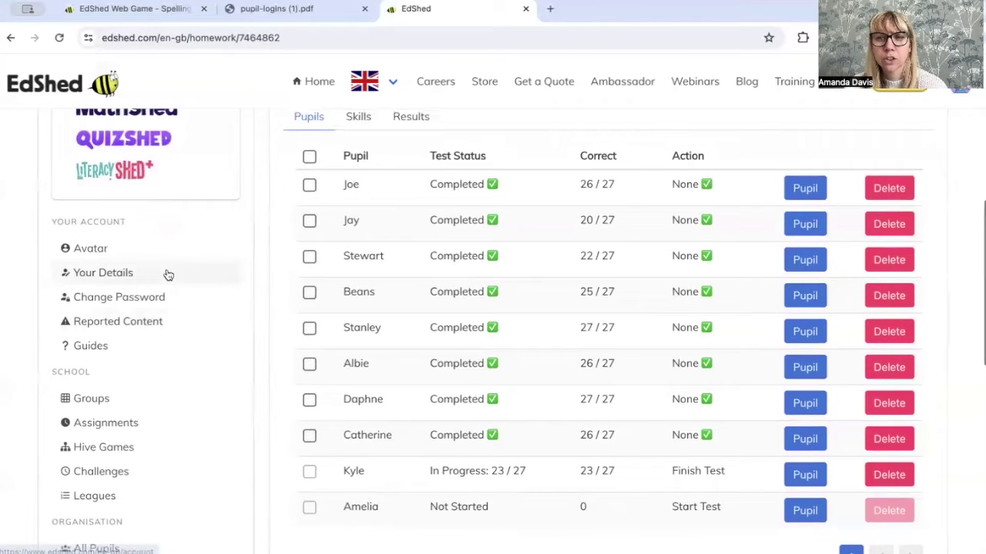
Step: In Spelling Shed, finish the term test by spelling catch, boxes, looking and helped
click(141, 9)
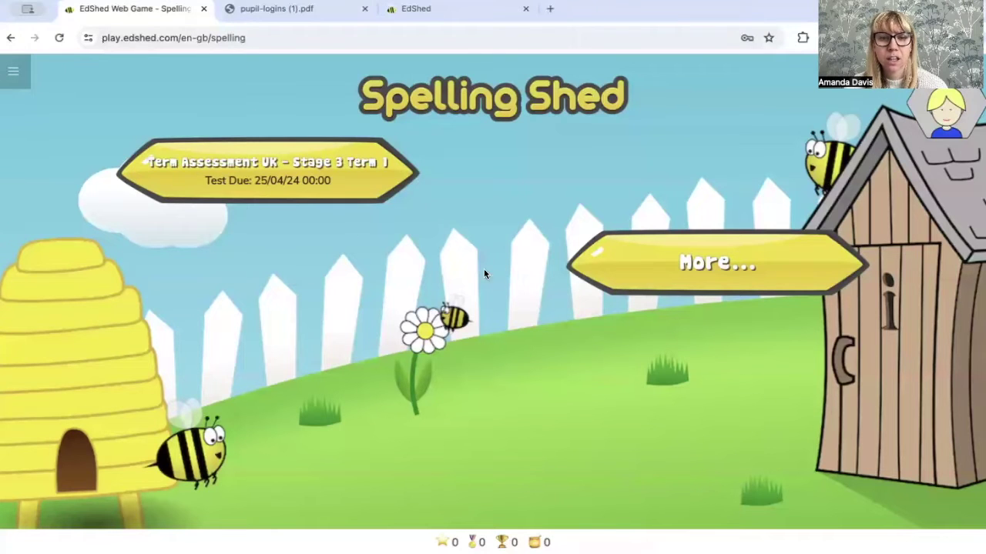
click(240, 178)
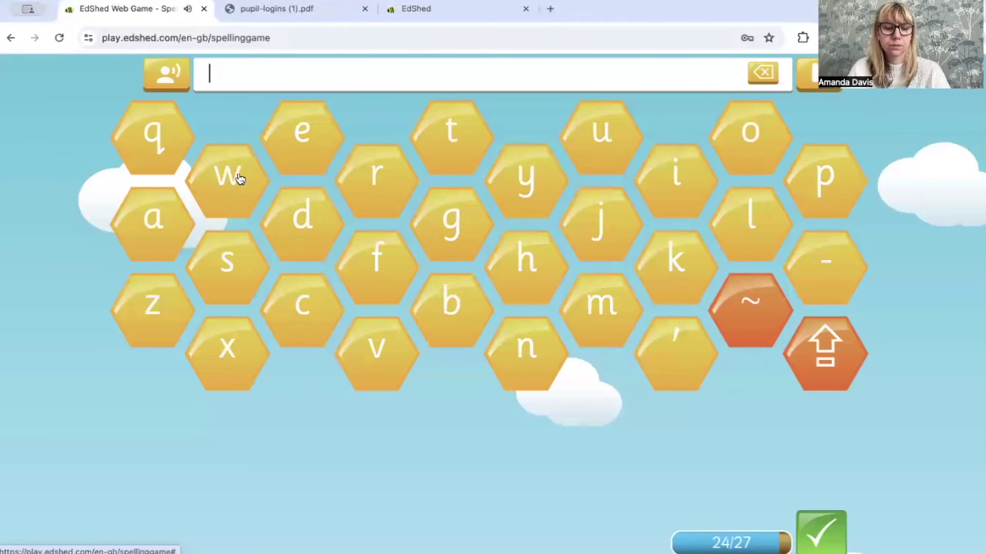
text(catch)
key(Return)
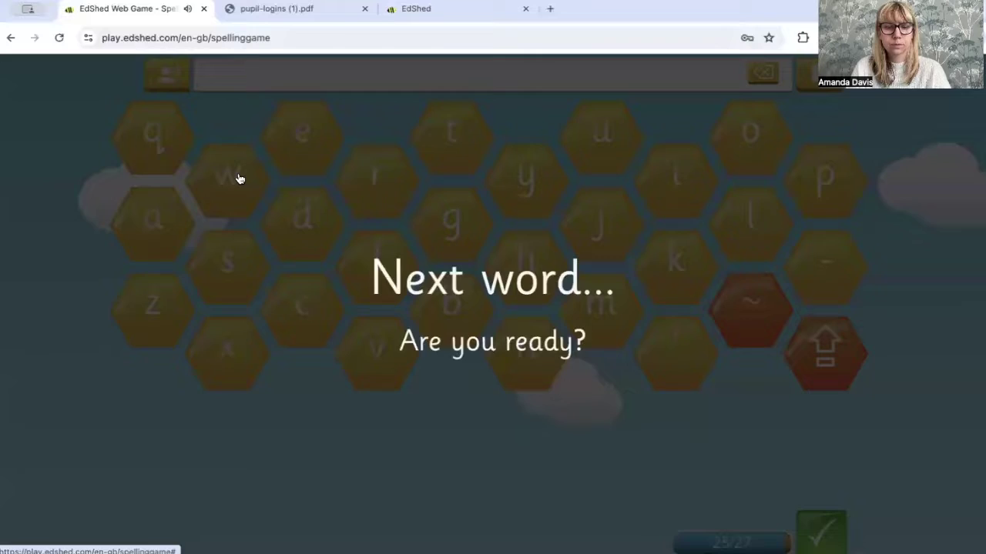
text(boxes)
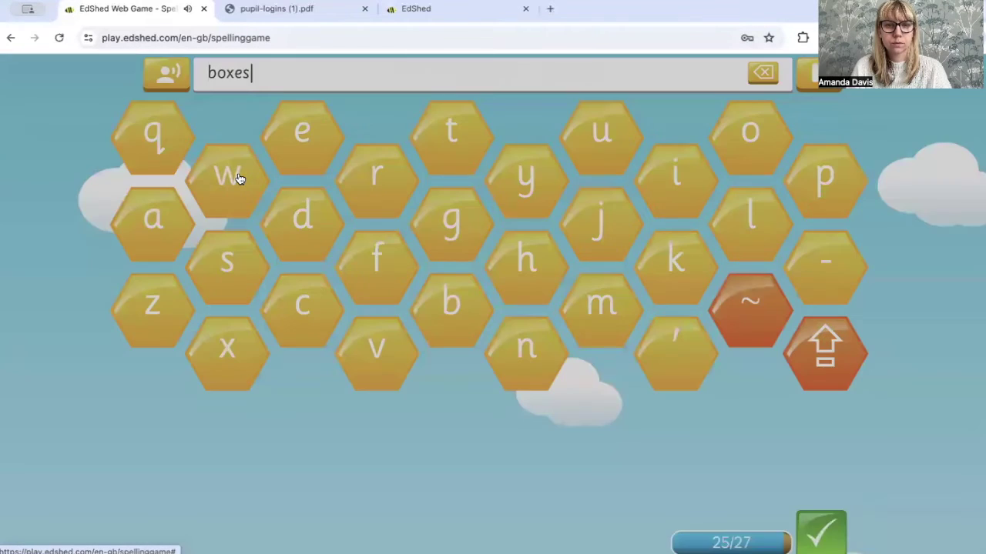
key(Return)
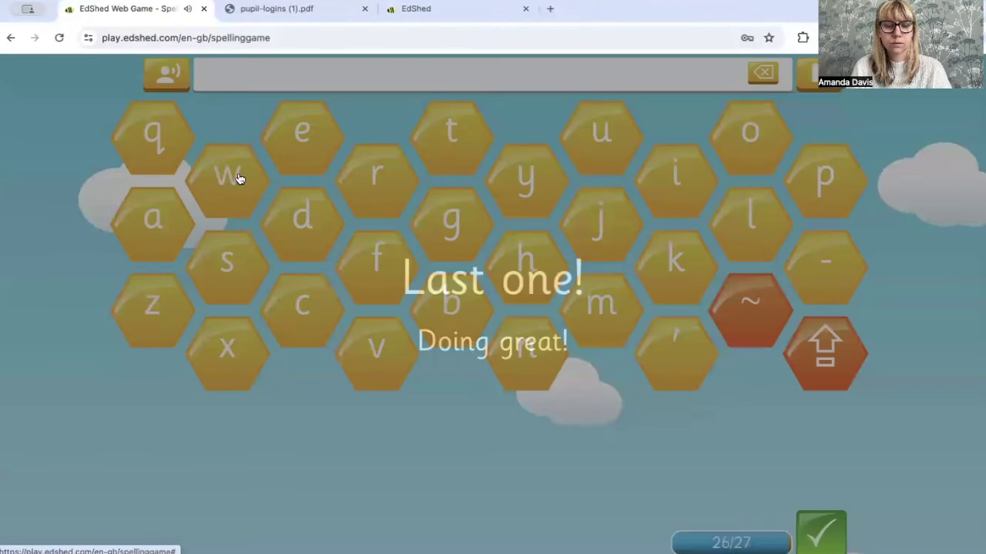
text(looki)
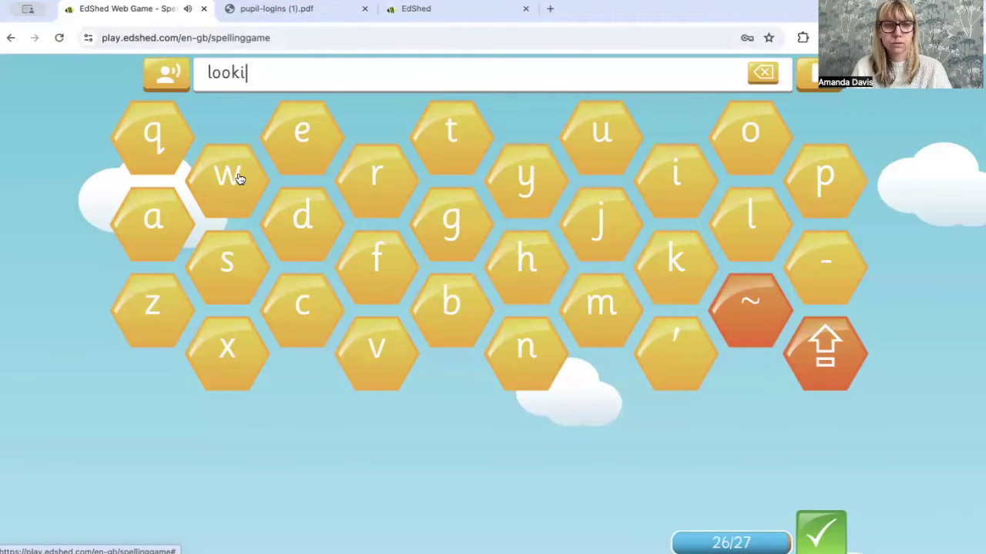
text(ng)
key(Return)
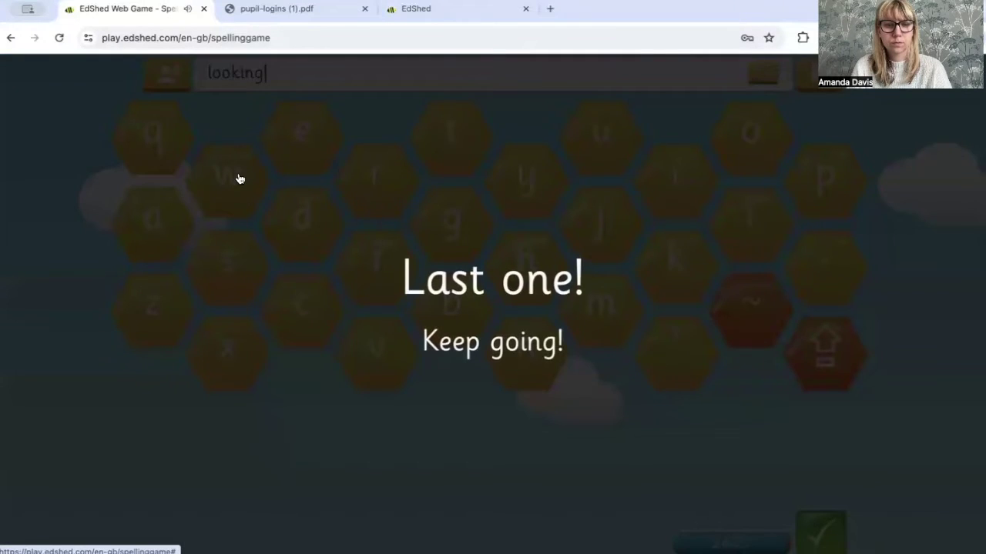
text(h)
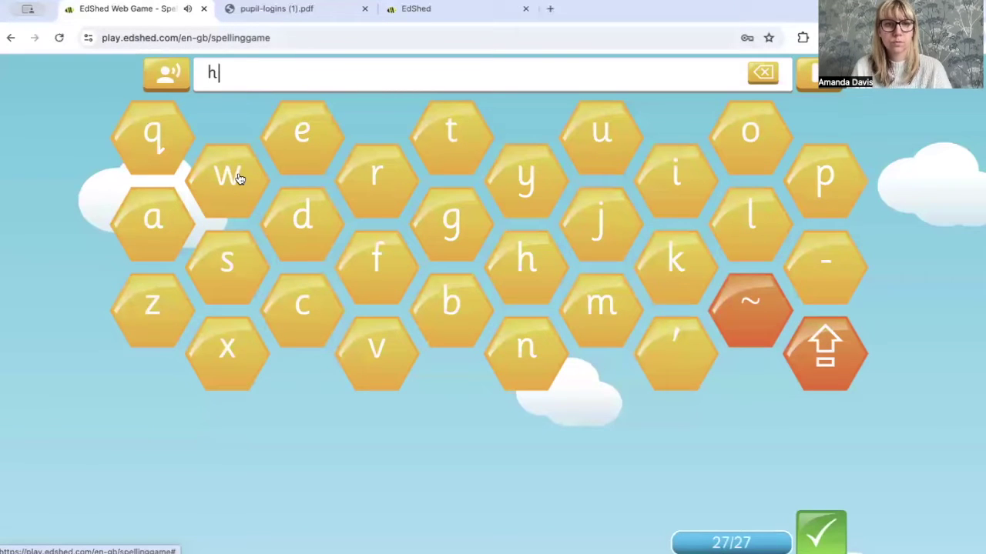
text(elped)
key(Return)
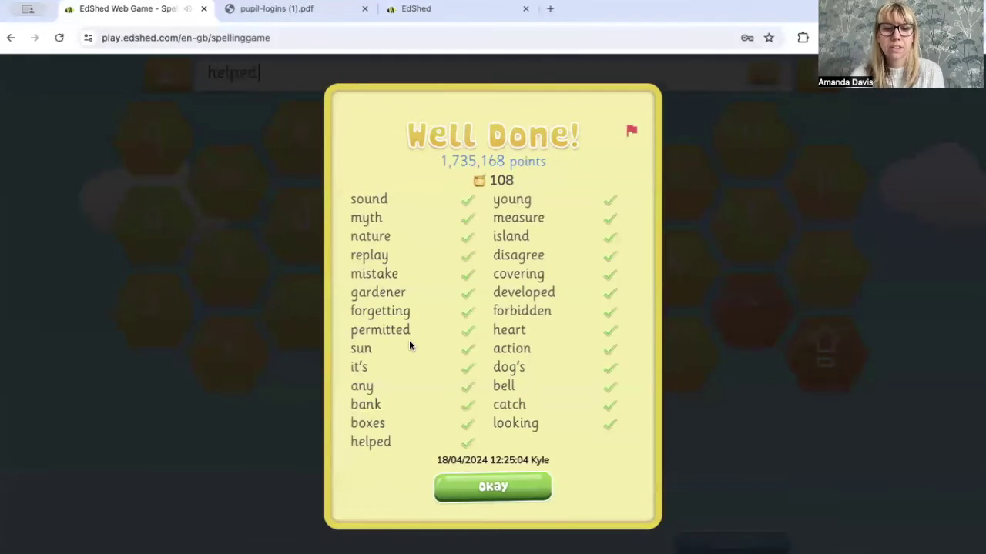
Step: Dismiss the Well Done summary and log the pupil out
click(482, 497)
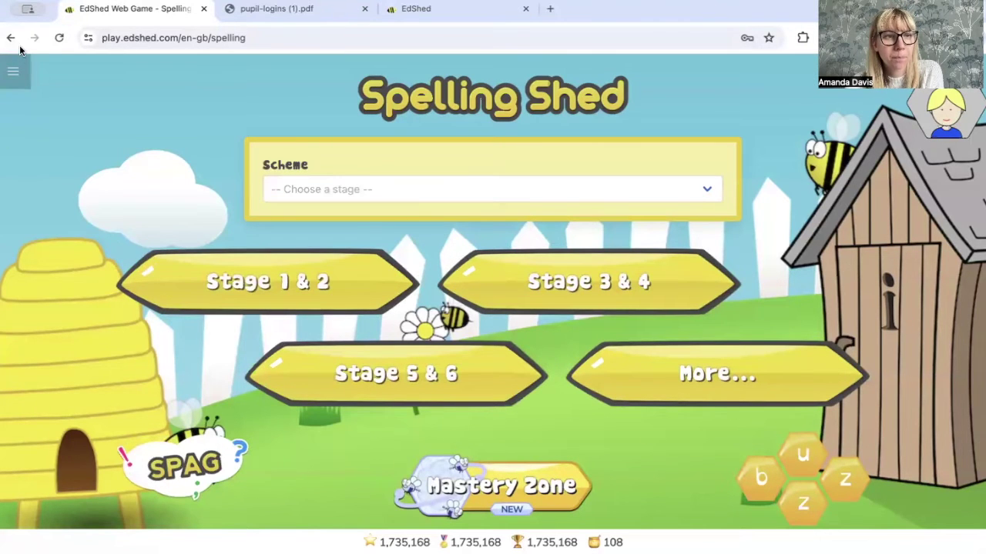
click(13, 71)
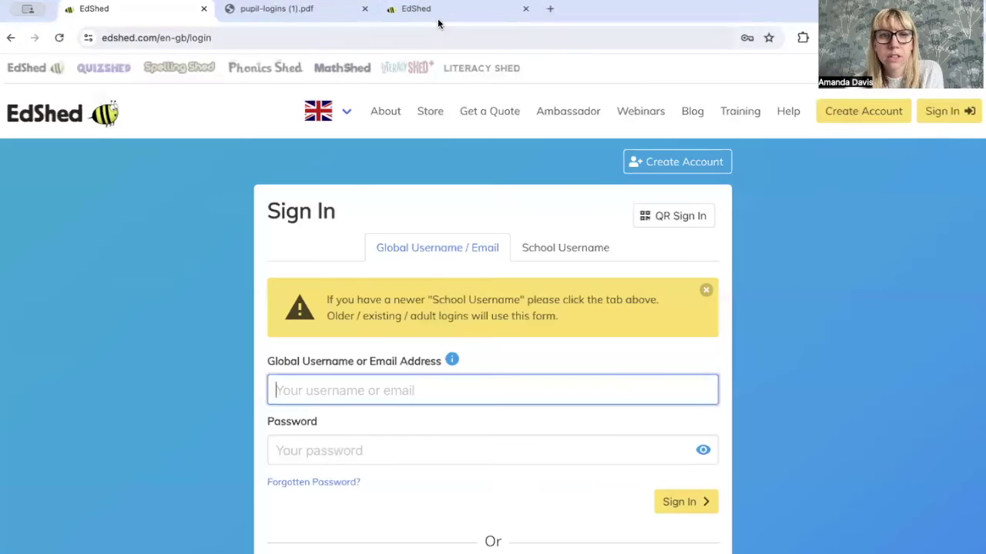
click(435, 15)
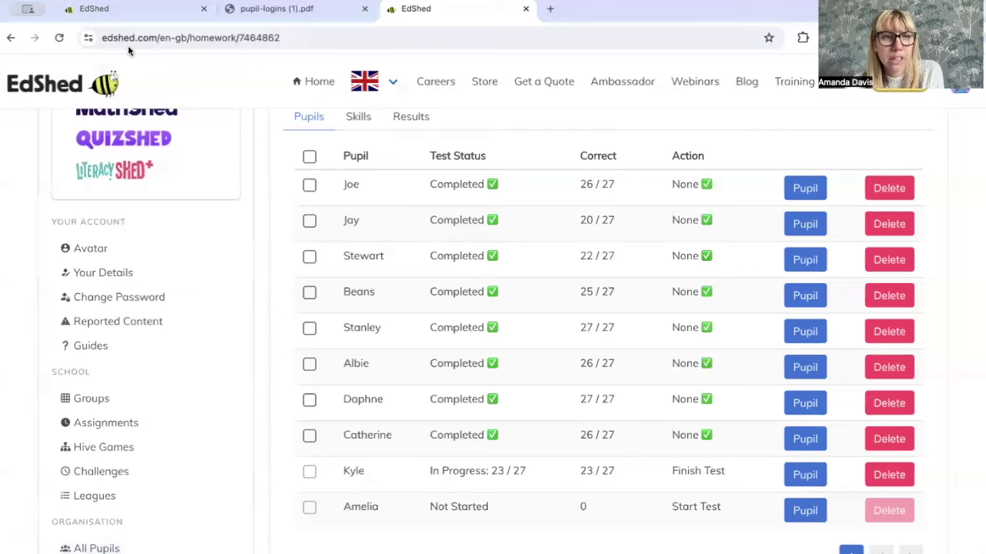
Step: Reload the assignment page and check the pupil's test now shows Completed in the pupils table
click(57, 37)
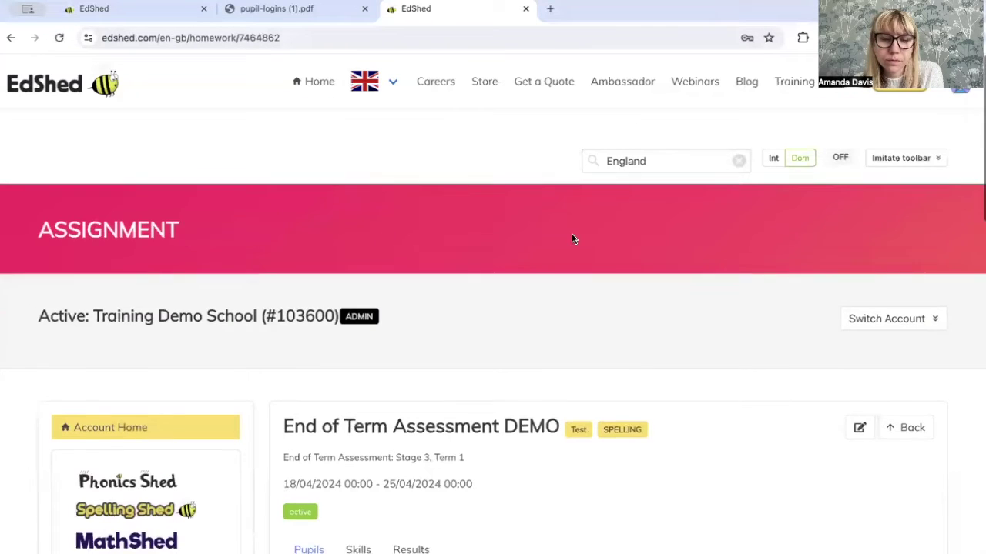
scroll(572, 233, down, 4)
scroll(571, 238, down, 3)
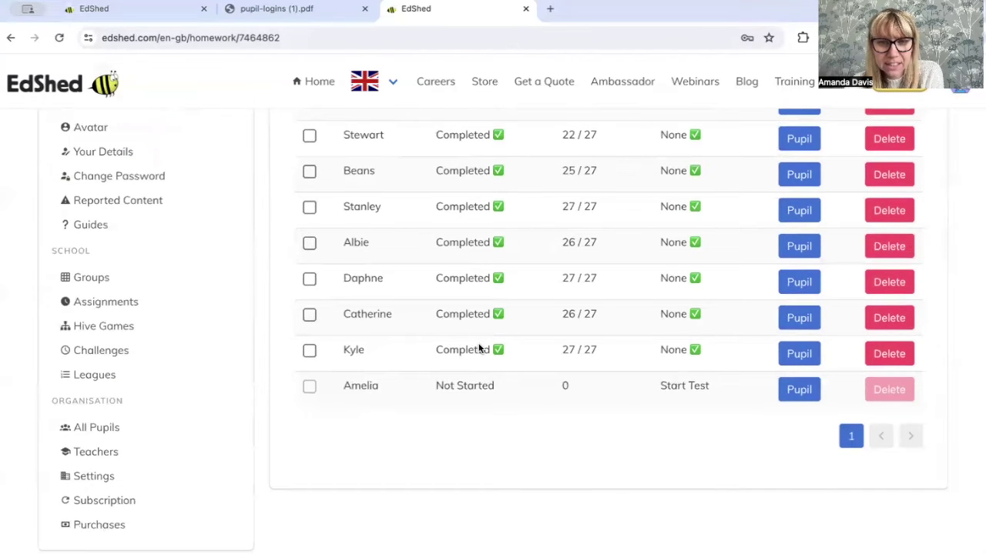
scroll(479, 348, up, 1)
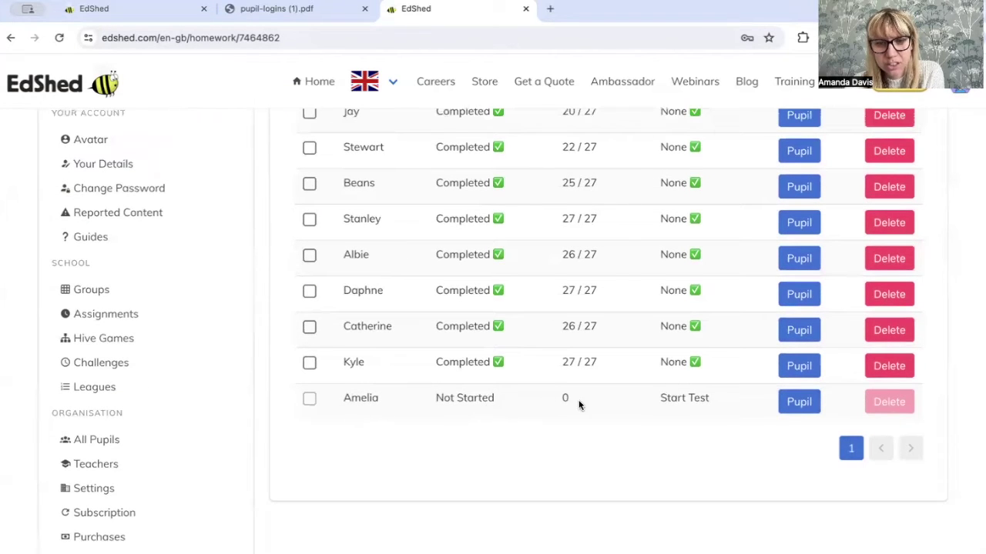
scroll(578, 406, up, 4)
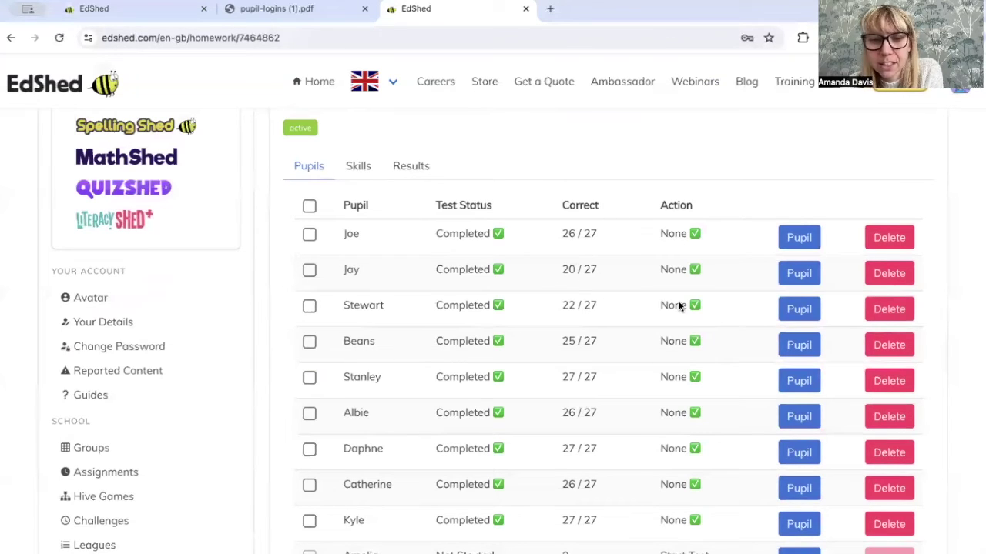
click(359, 168)
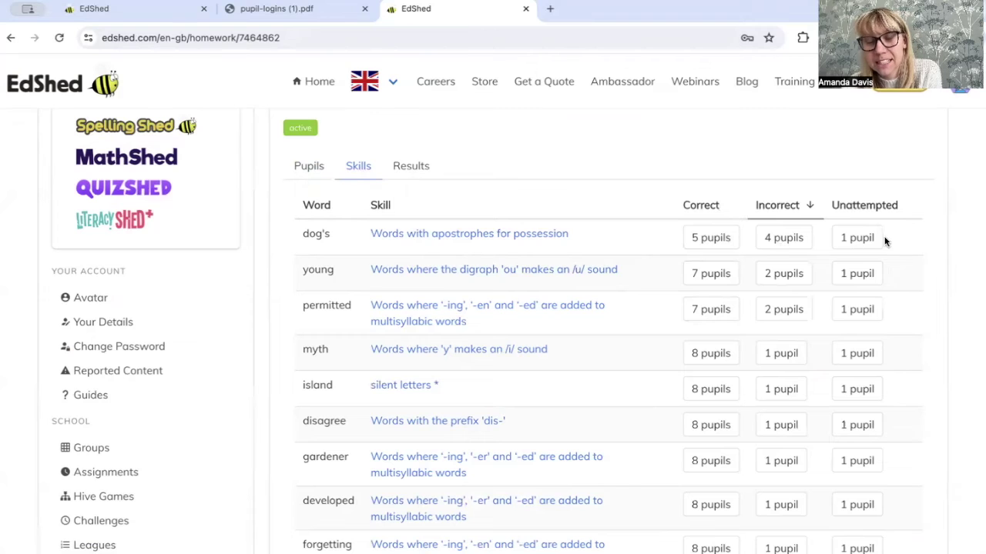
click(708, 241)
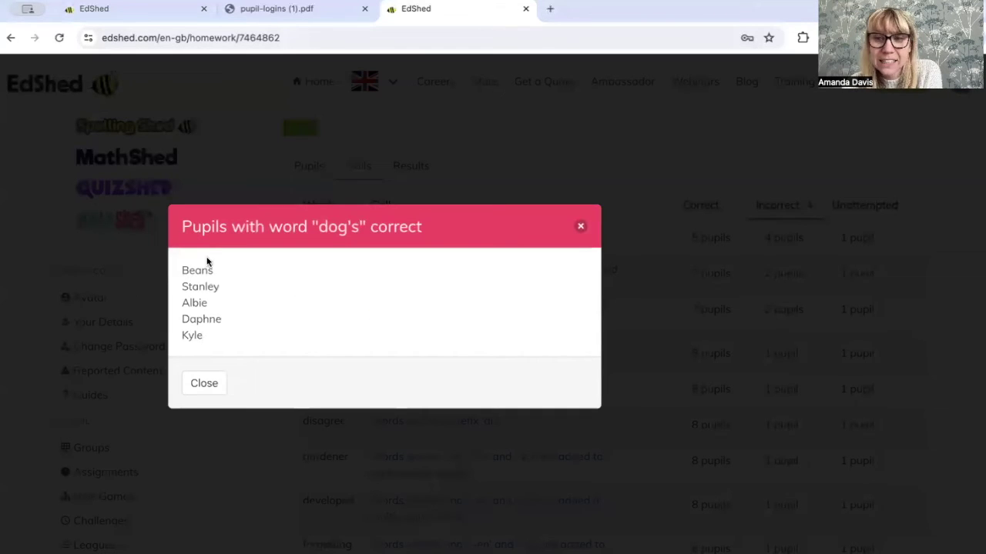
click(580, 226)
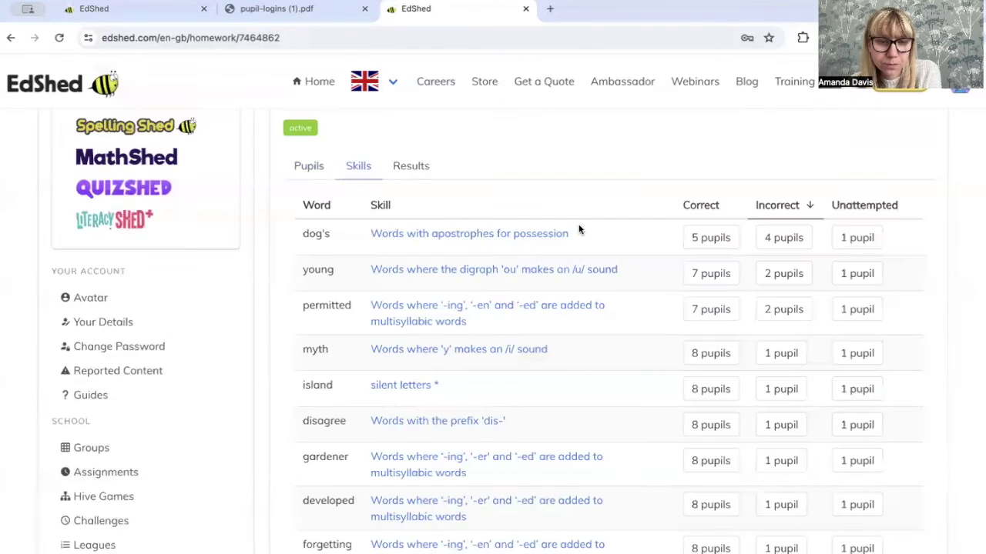
click(698, 214)
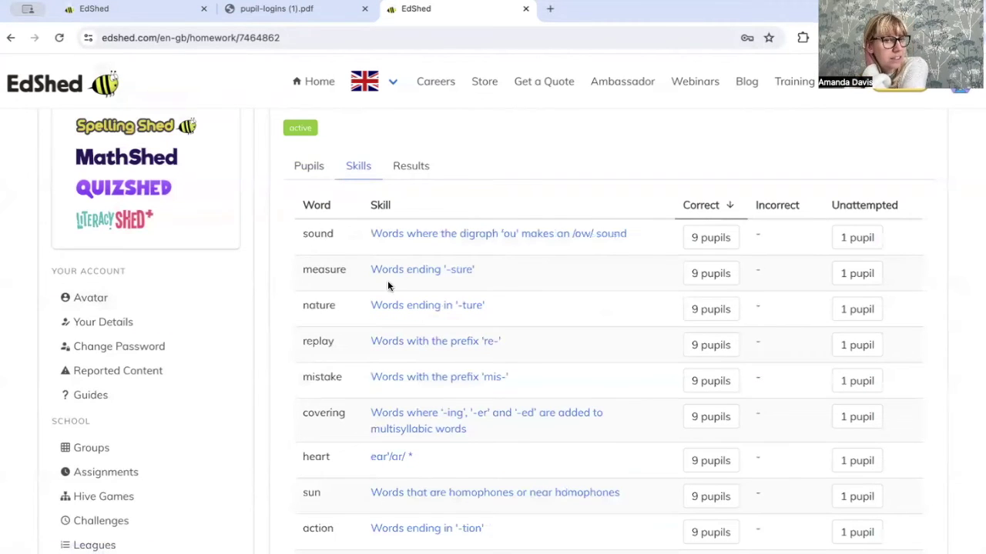
click(441, 237)
scroll(443, 243, down, 8)
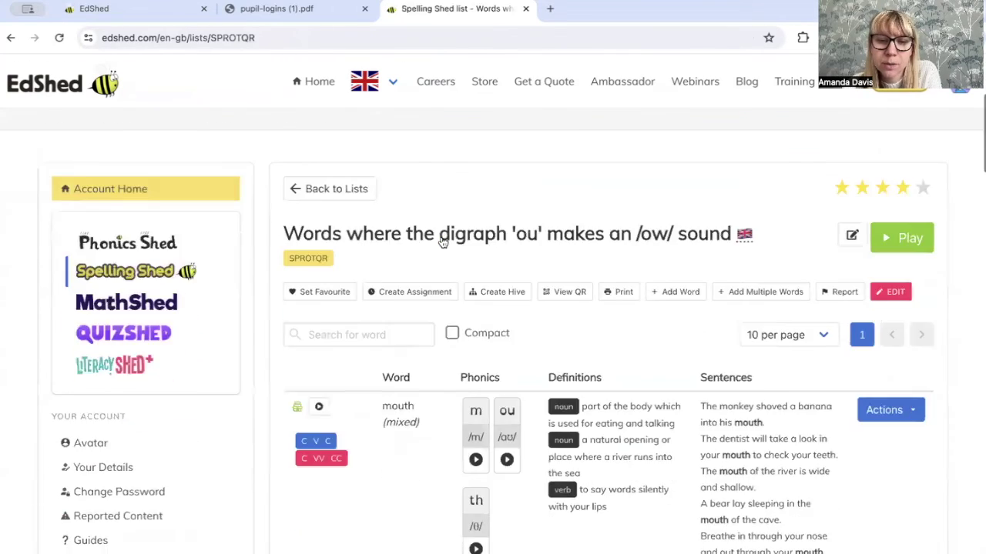
scroll(443, 243, down, 3)
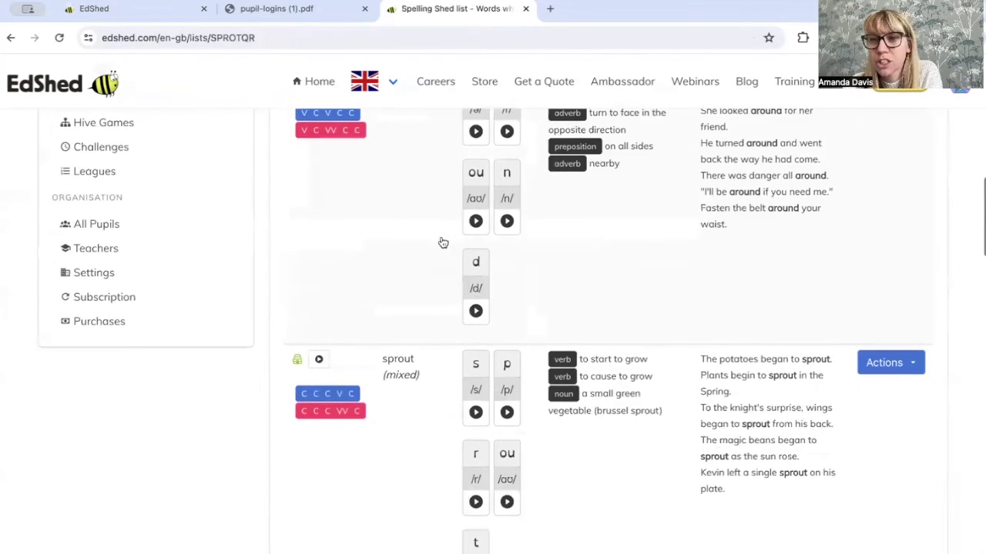
scroll(442, 243, up, 8)
scroll(443, 243, up, 4)
scroll(443, 243, down, 4)
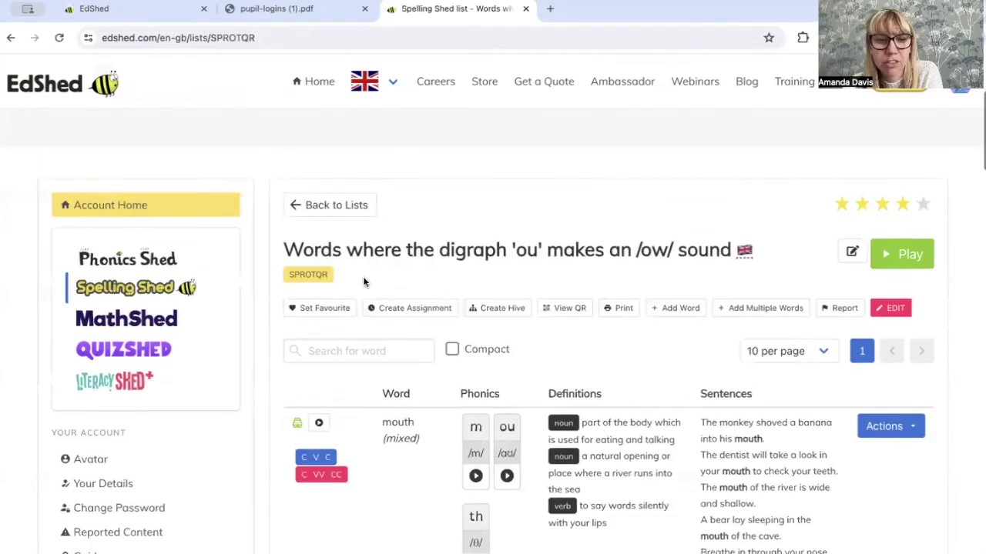
scroll(442, 242, up, 1)
click(10, 38)
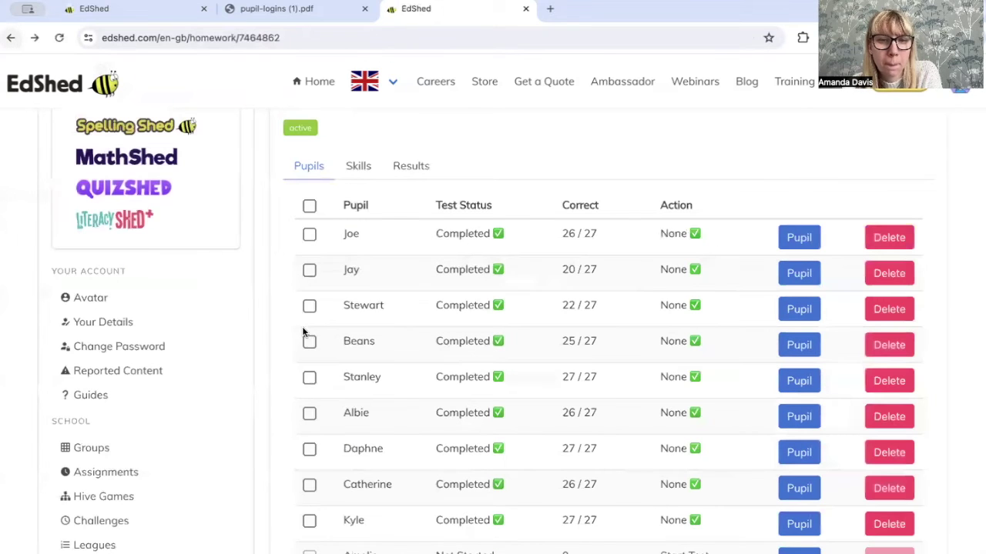
Step: Open the Results tab and scroll through the per-word grid of pupils' spellings
click(411, 167)
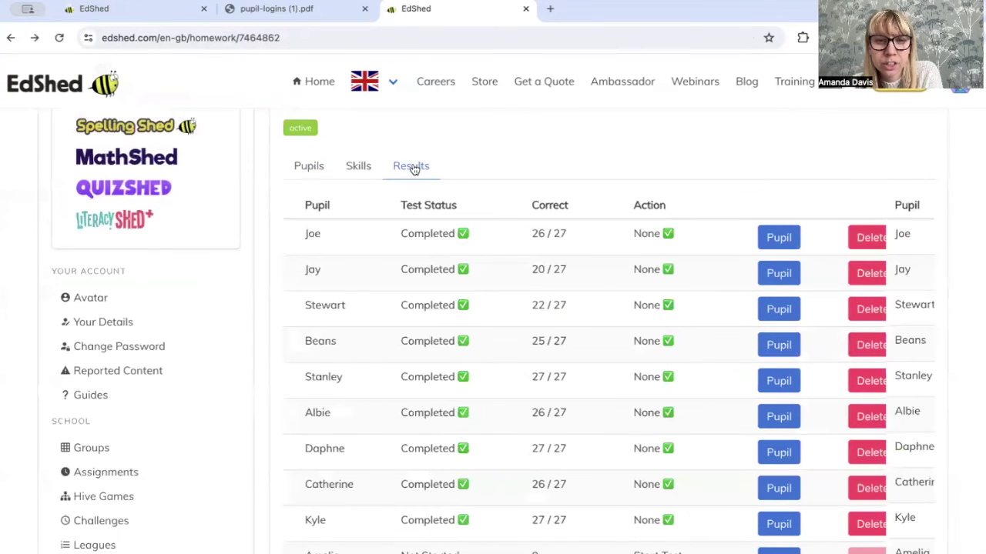
scroll(618, 484, down, 2)
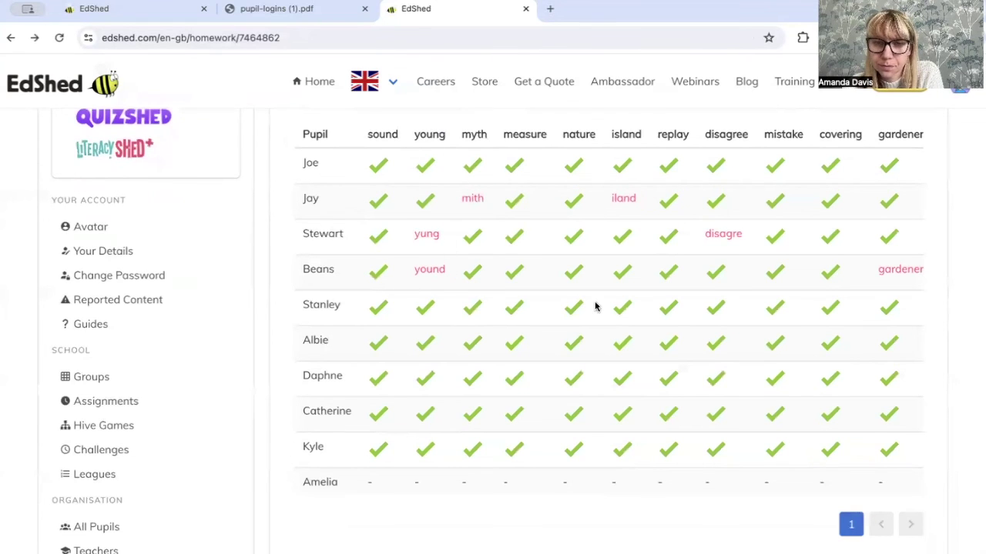
scroll(593, 306, right, 5)
scroll(595, 306, down, 1)
scroll(594, 306, down, 2)
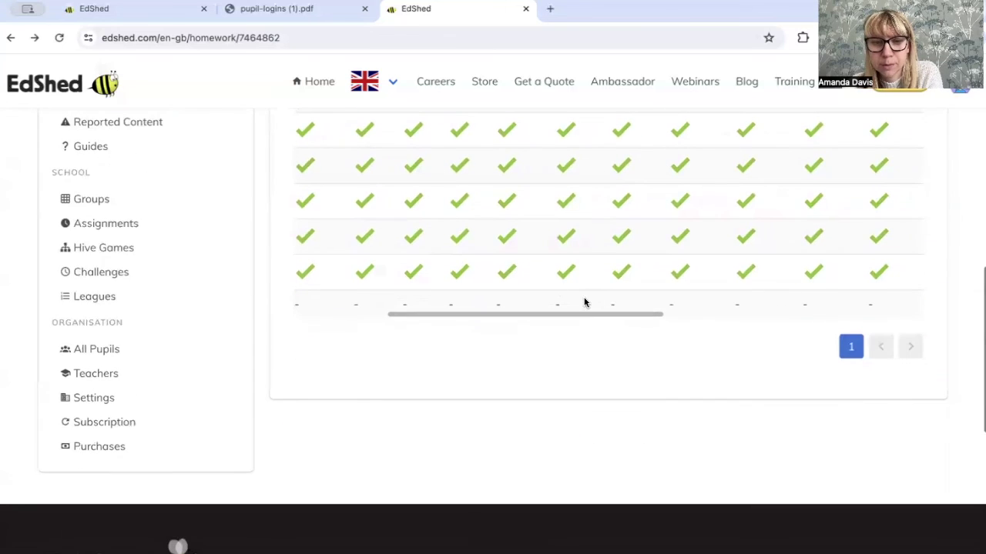